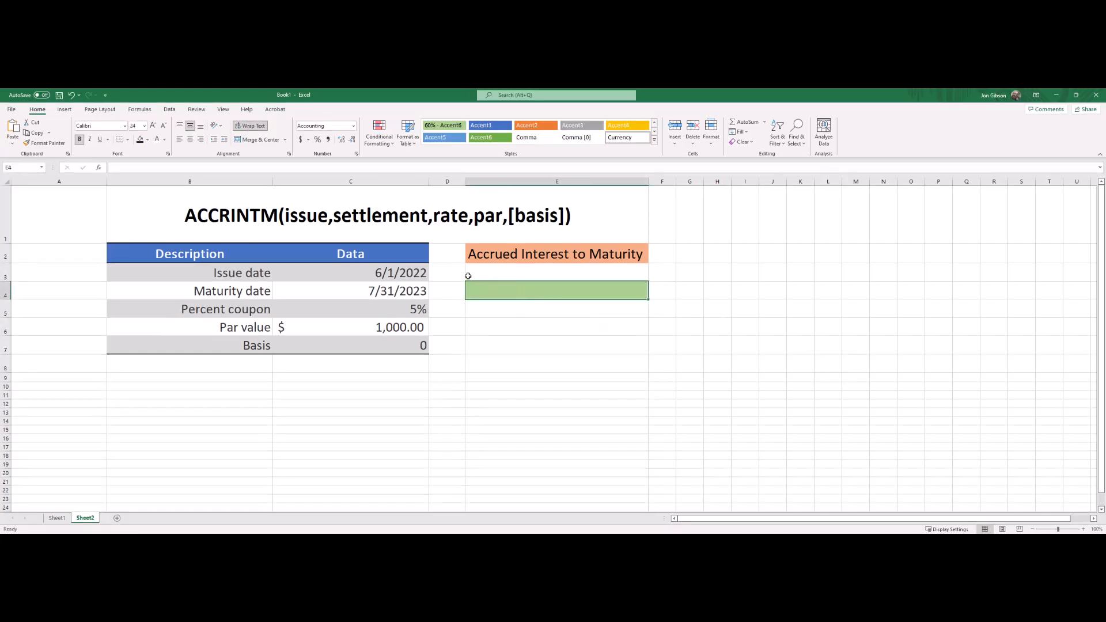
Insert the ACCRINTM function into cell E4, finding it by searching the functions for "Accrued Interest" and comparing it with ACCRINT
{"action": "left_click", "coordinate": [98, 167]}
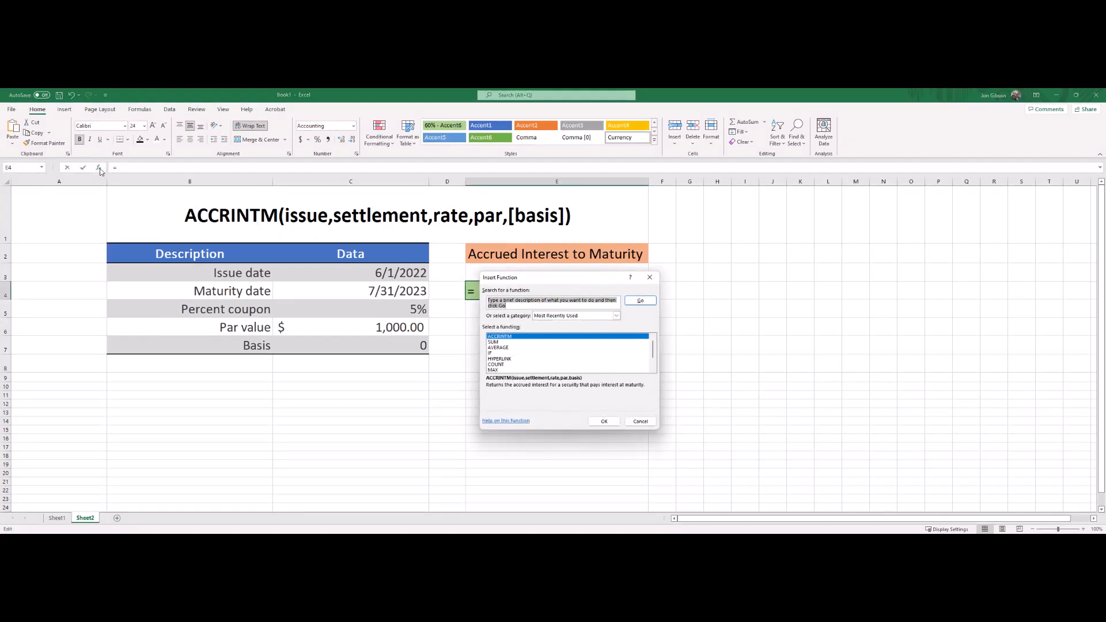
{"action": "left_click_drag", "start_coordinate": [515, 307], "coordinate": [357, 300]}
{"action": "key", "text": "BackSpace"}
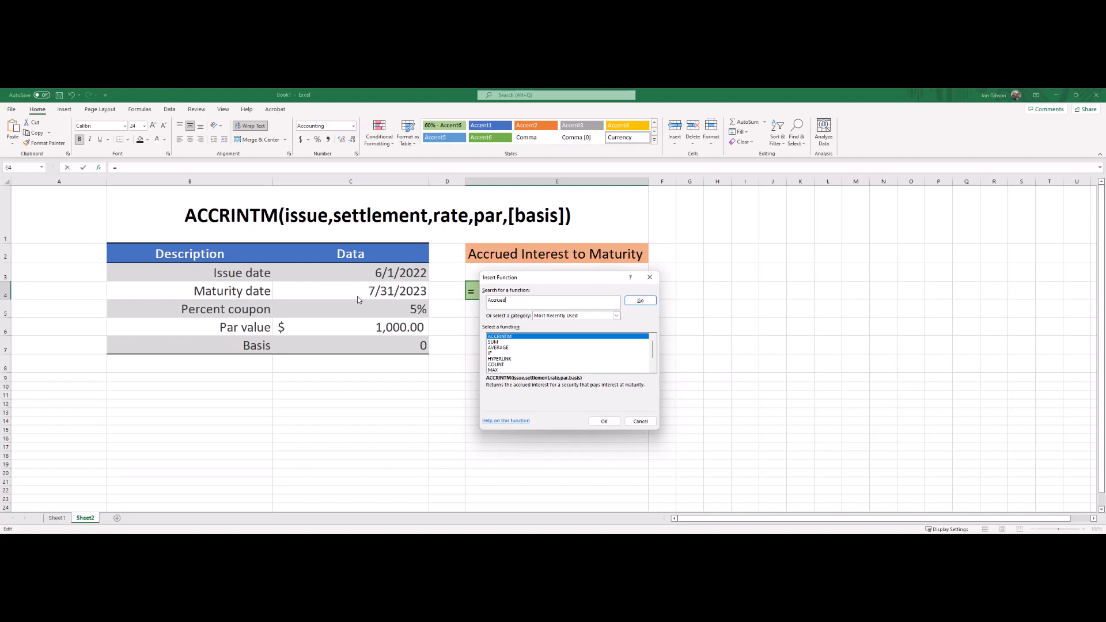
{"action": "type", "text": "Accrued Interest"}
{"action": "left_click", "coordinate": [653, 304]}
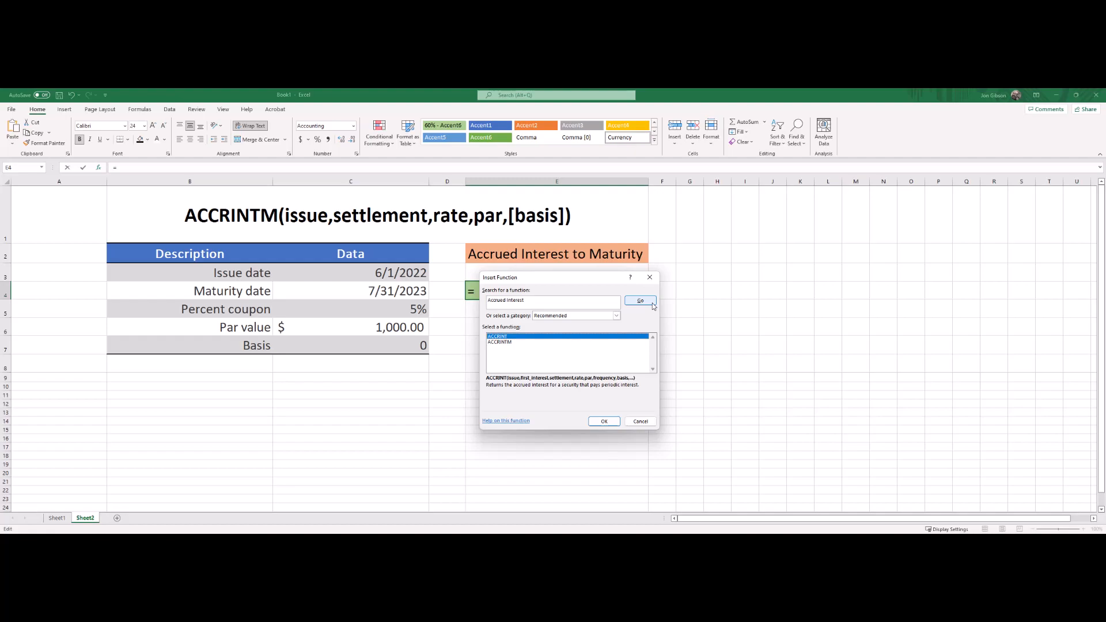
{"action": "left_click", "coordinate": [507, 343]}
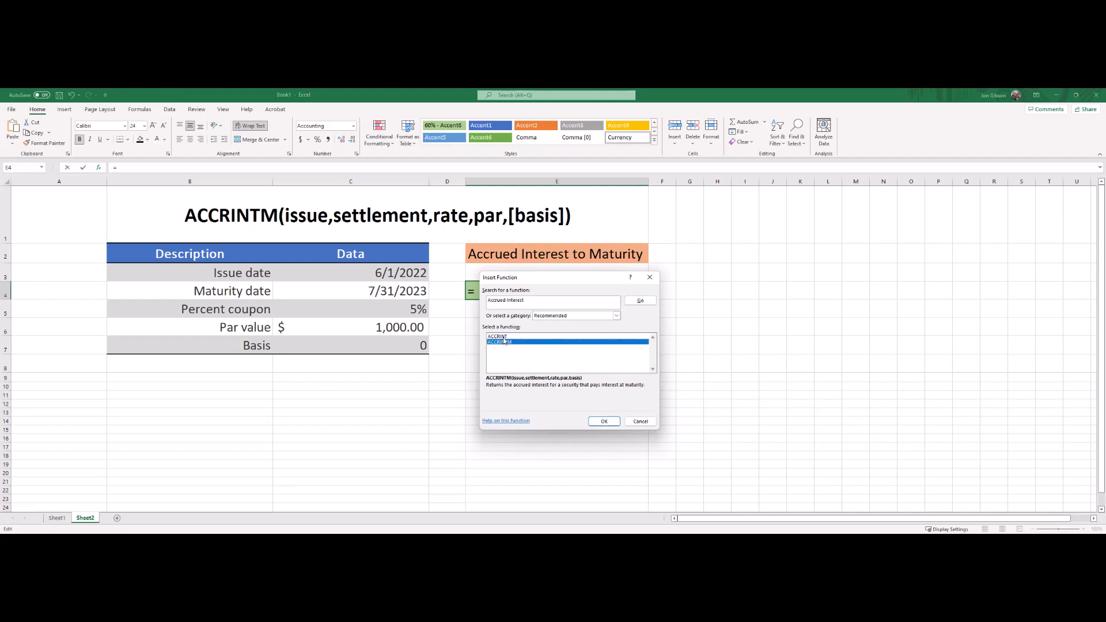
{"action": "left_click", "coordinate": [504, 337]}
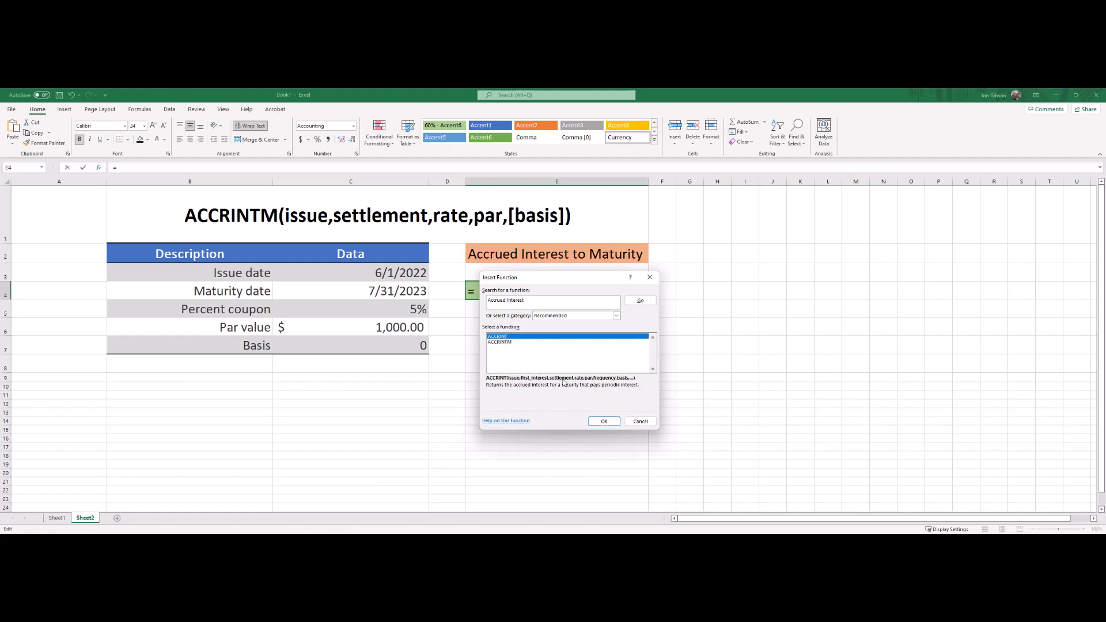
{"action": "left_click", "coordinate": [511, 344]}
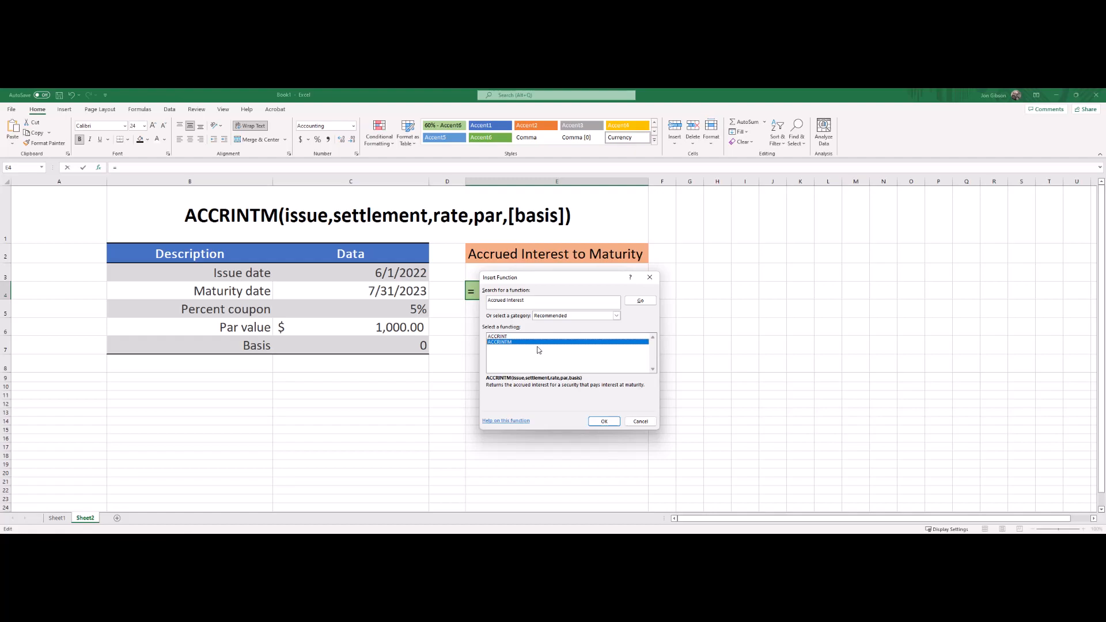
{"action": "left_click", "coordinate": [605, 421]}
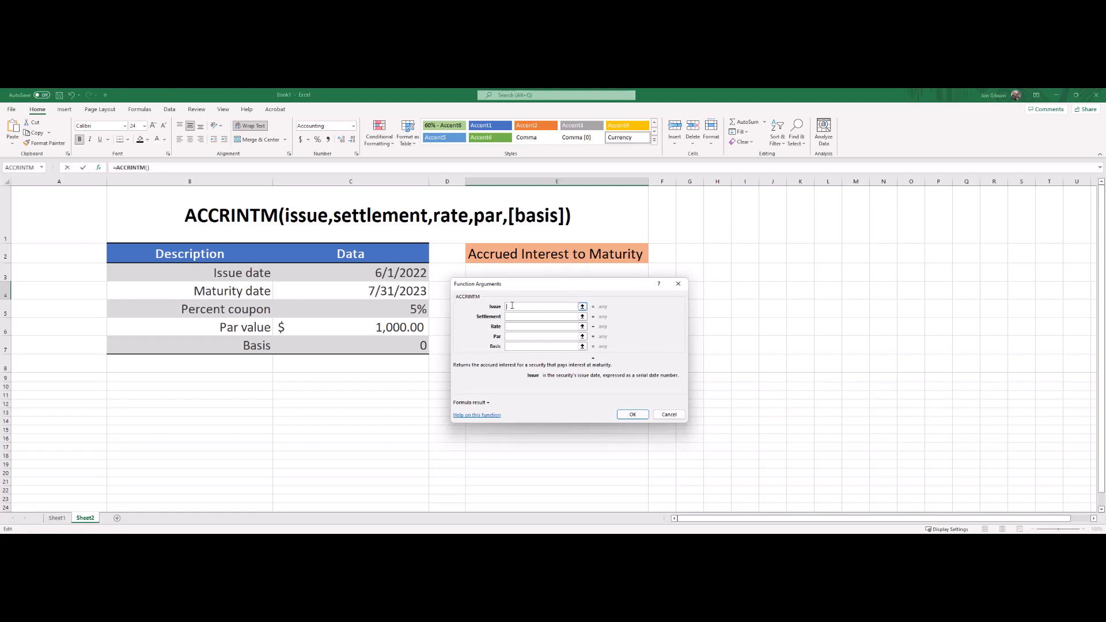
Fill the ACCRINTM arguments with C3 as issue, C4 as settlement, C5 as rate, C6 as par and C7 as basis, and review the formula
{"action": "left_click", "coordinate": [417, 273]}
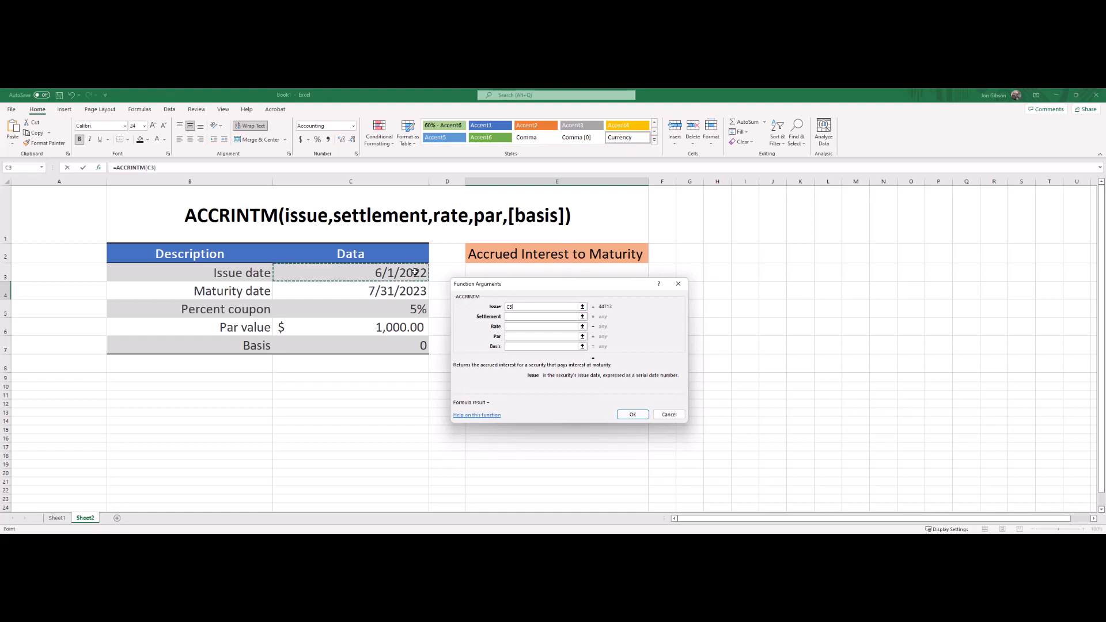
{"action": "left_click", "coordinate": [512, 316]}
{"action": "left_click", "coordinate": [407, 294]}
{"action": "left_click", "coordinate": [512, 327]}
{"action": "left_click", "coordinate": [390, 309]}
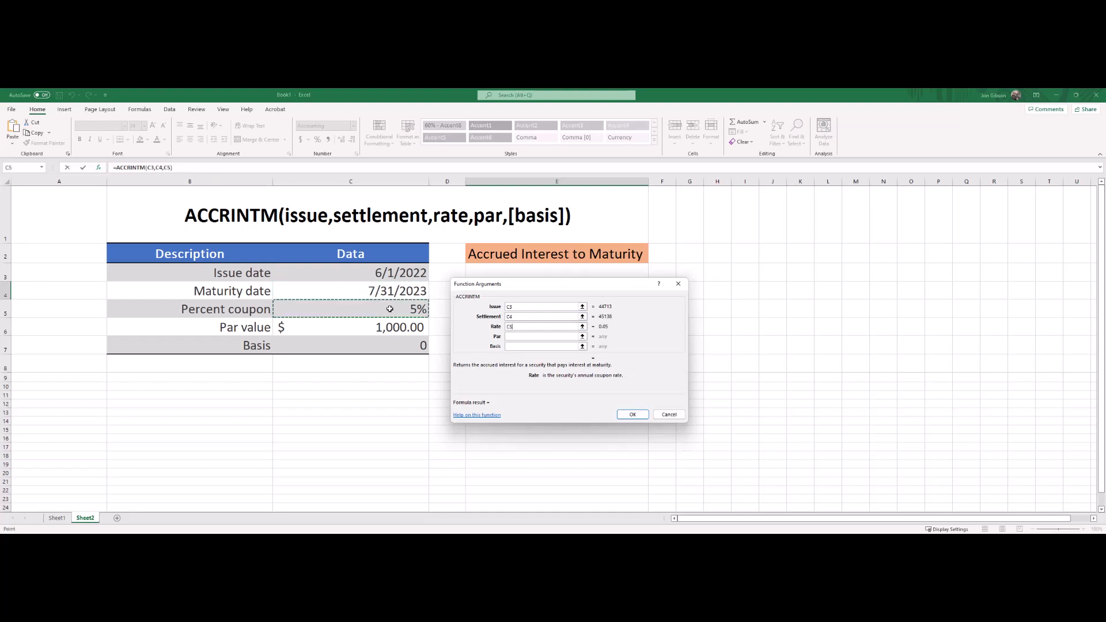
{"action": "left_click", "coordinate": [516, 337]}
{"action": "left_click", "coordinate": [332, 330]}
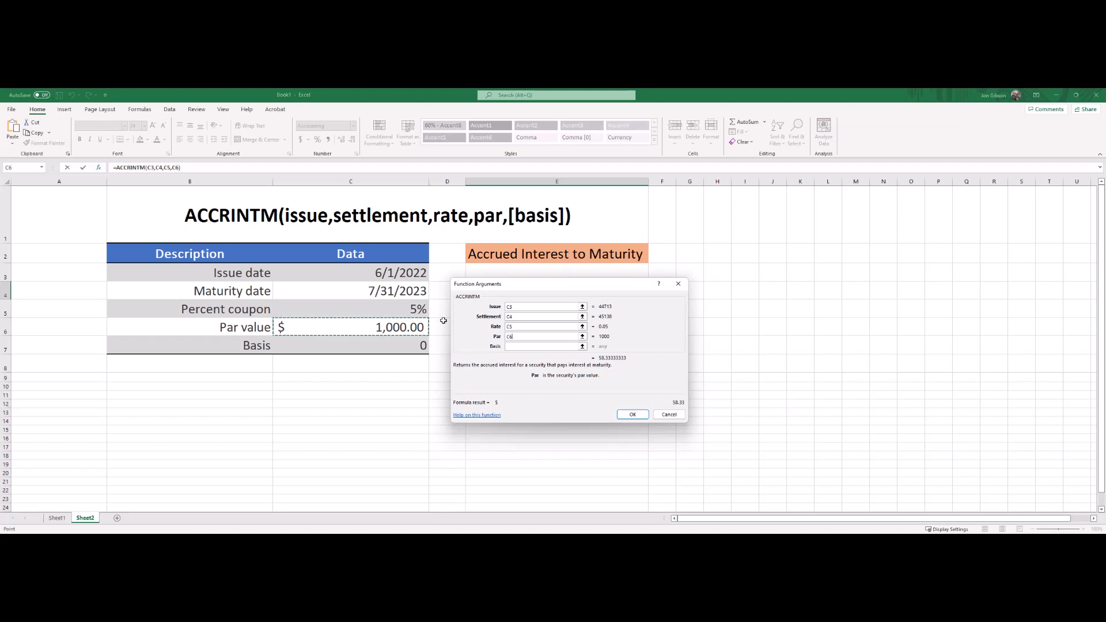
{"action": "left_click", "coordinate": [519, 347]}
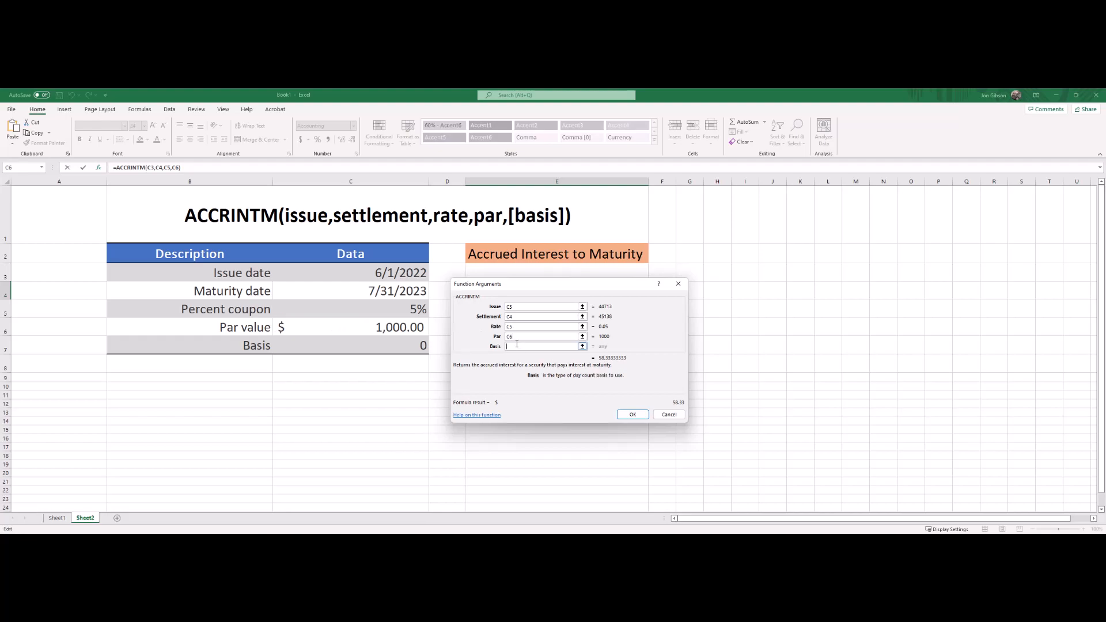
{"action": "left_click", "coordinate": [371, 345]}
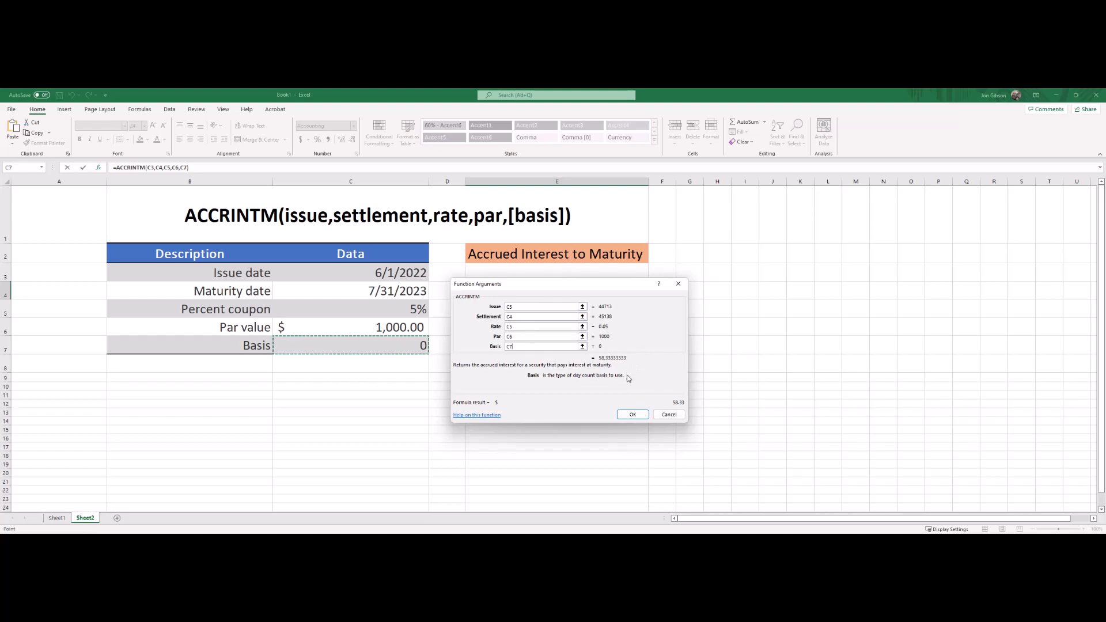
{"action": "left_click", "coordinate": [633, 414]}
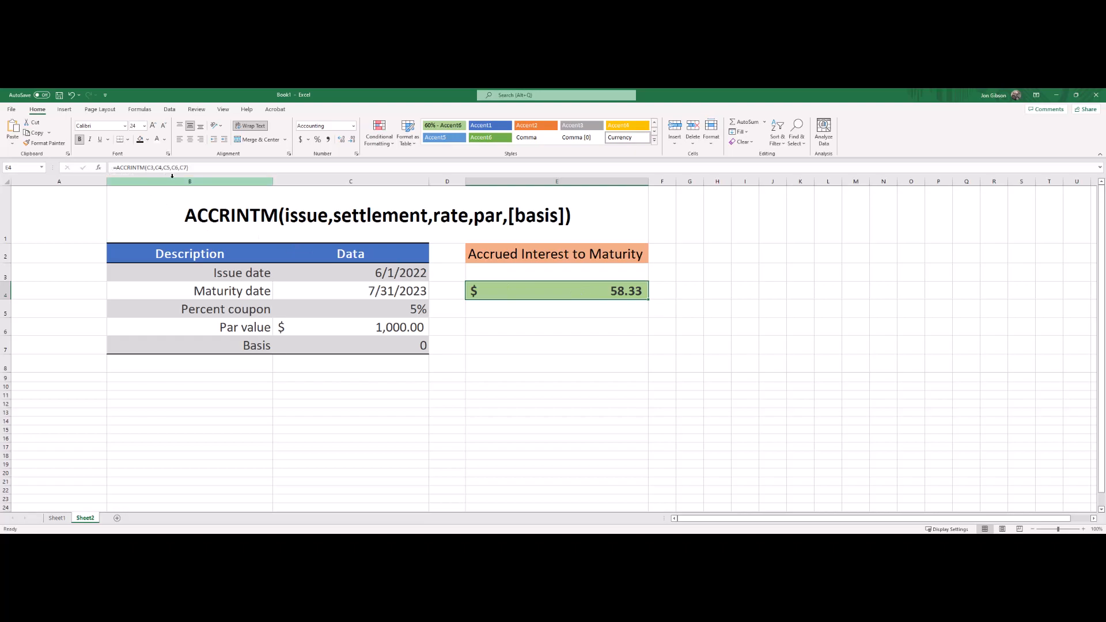
{"action": "left_click", "coordinate": [131, 169]}
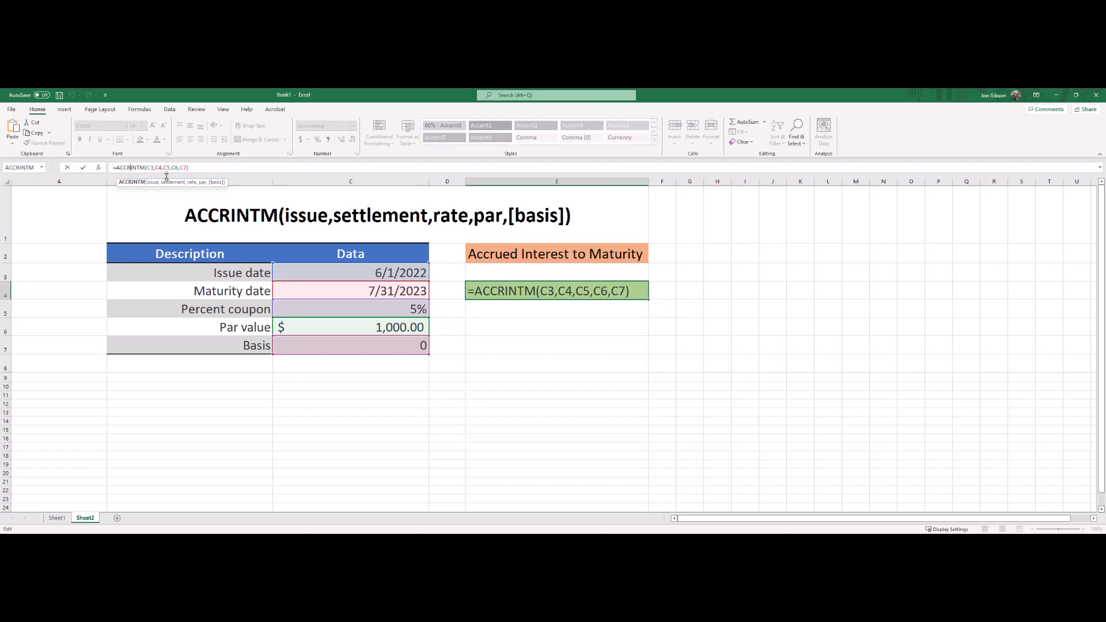
{"action": "left_click", "coordinate": [517, 328]}
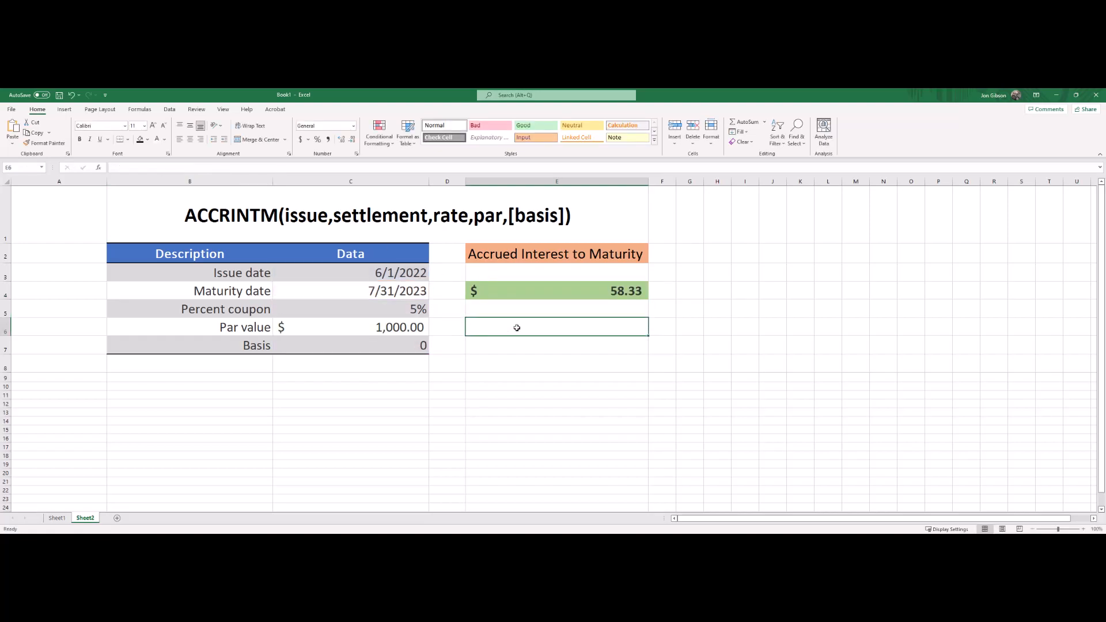
Try an issue date of 08/30/2023, which is after the maturity date, and undo the change
{"action": "left_click", "coordinate": [346, 272]}
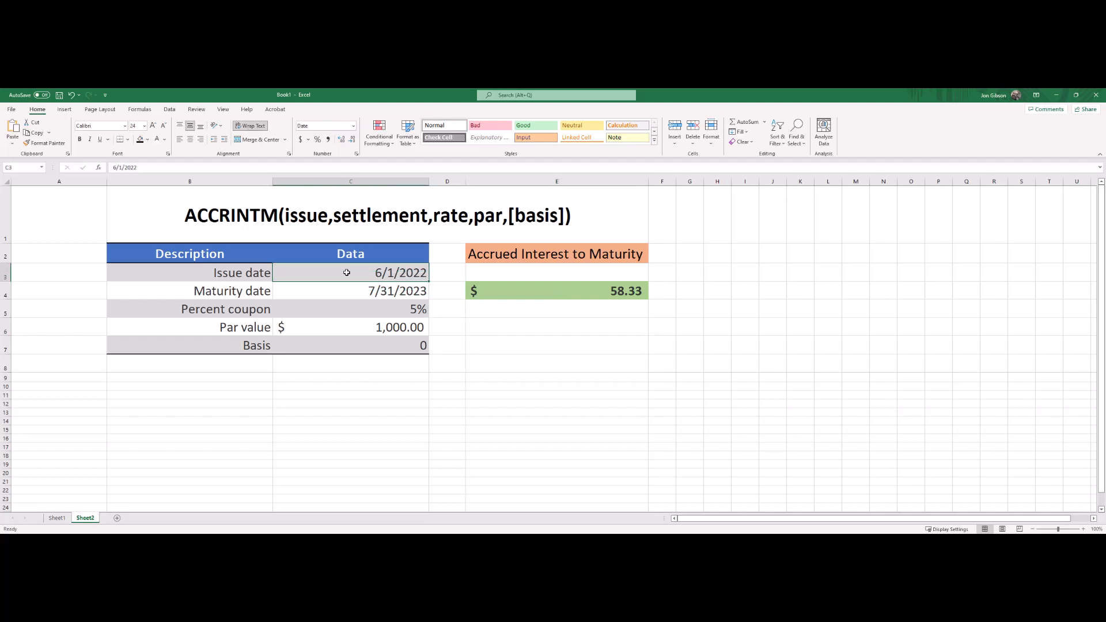
{"action": "type", "text": "08/30/2023"}
{"action": "key", "text": "Return"}
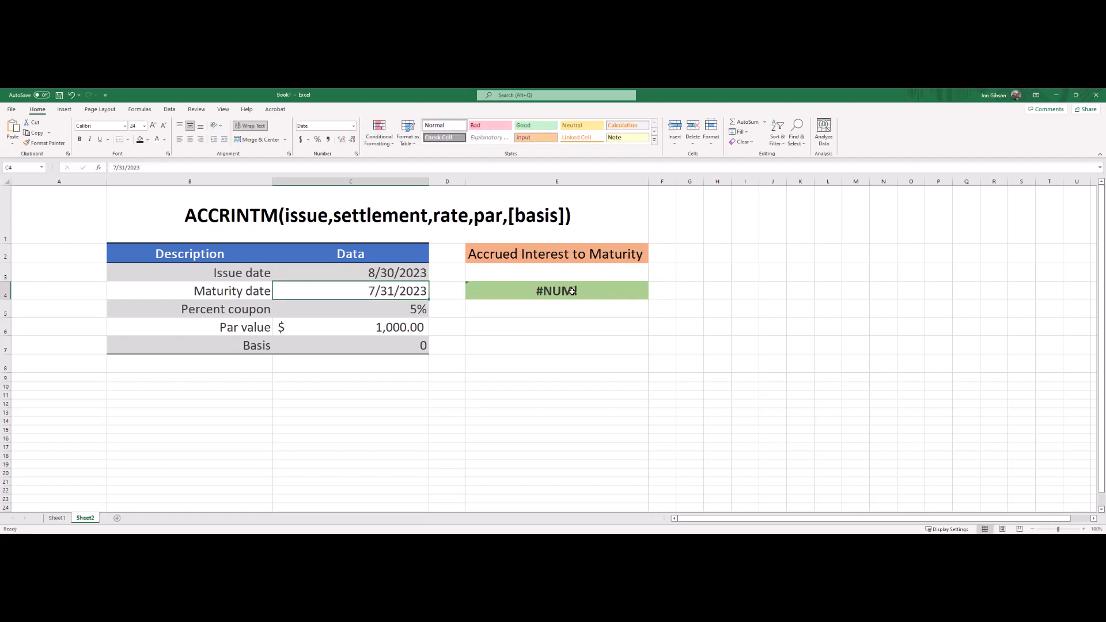
{"action": "key", "text": "ctrl+z"}
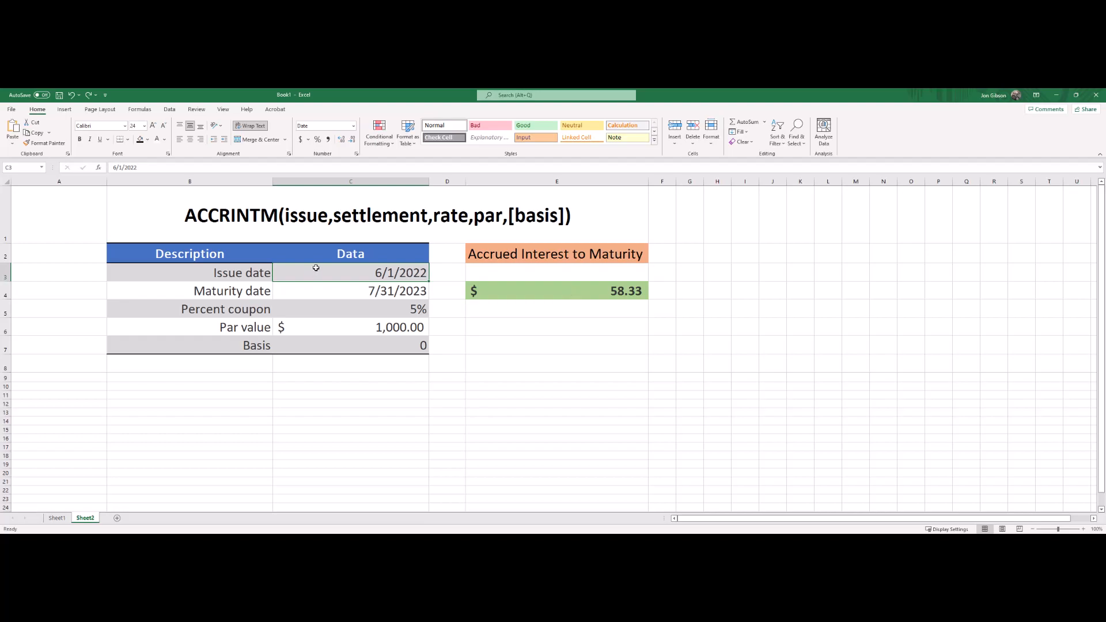
Format the issue date in C3 as General to see its serial number, and return it to Short Date
{"action": "left_click", "coordinate": [354, 125]}
{"action": "left_click", "coordinate": [323, 146]}
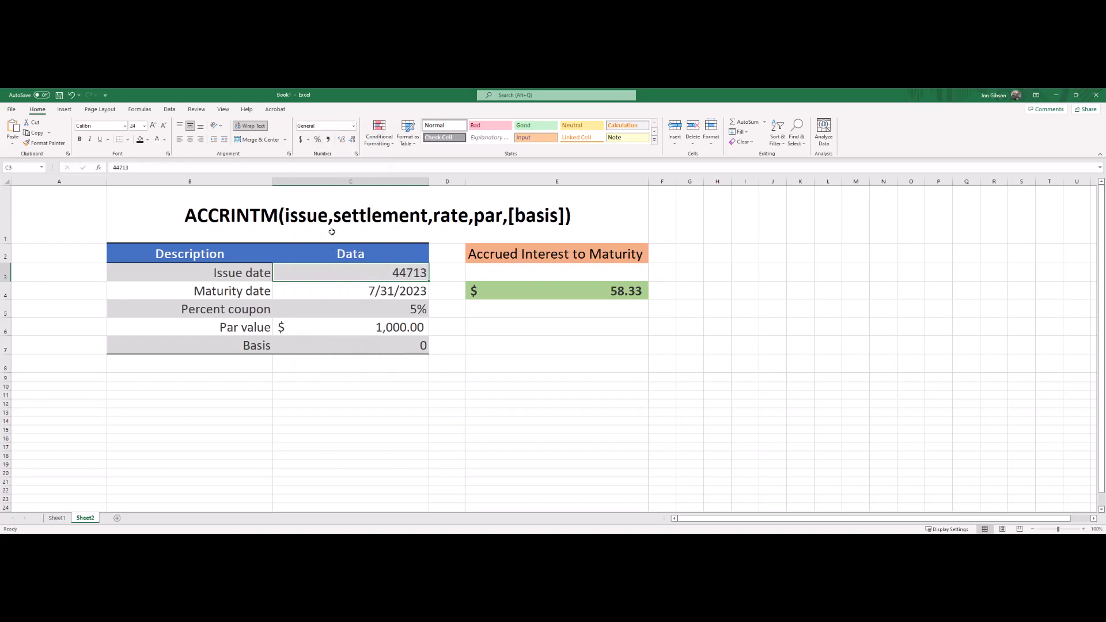
{"action": "left_click", "coordinate": [353, 127]}
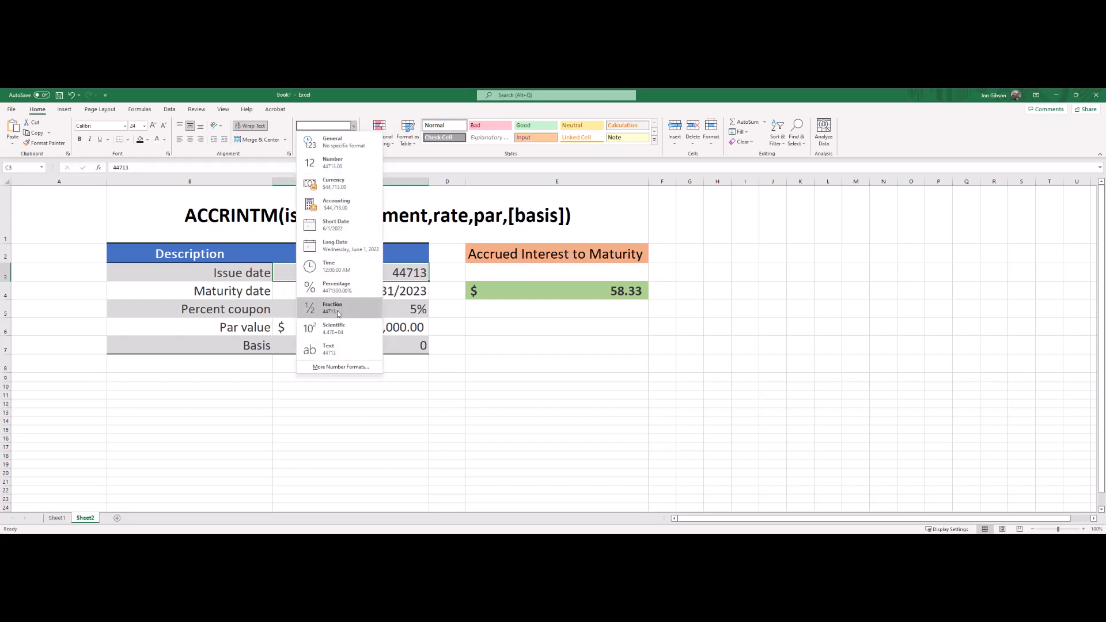
{"action": "left_click", "coordinate": [350, 228]}
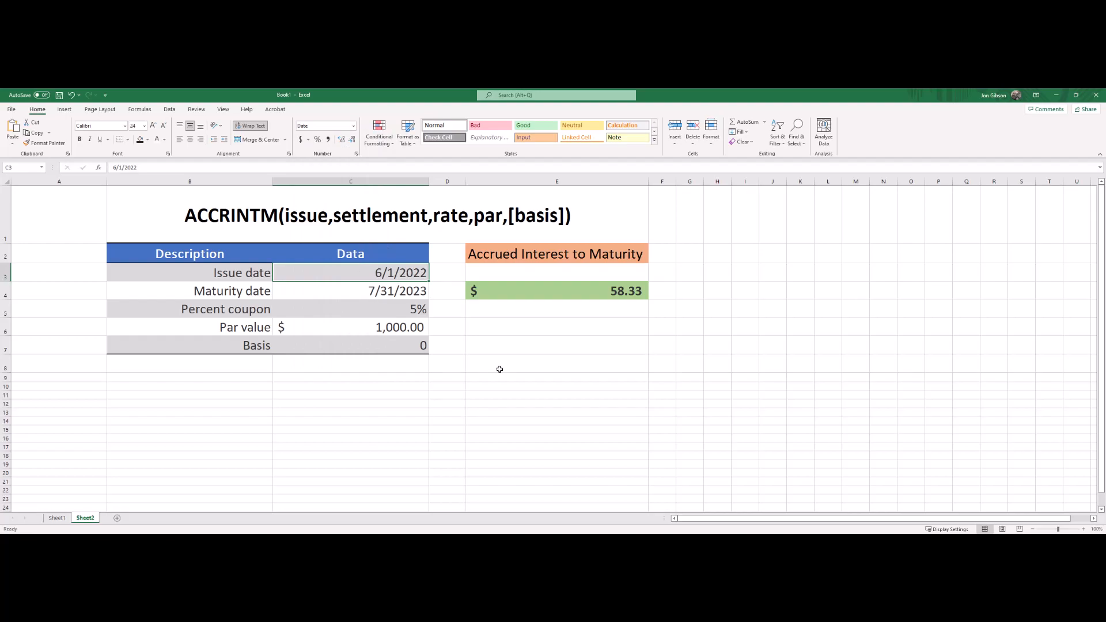
Reopen the function arguments of E4 and try DATE(2022,06,01) as the issue argument, without keeping the change
{"action": "left_click", "coordinate": [574, 290]}
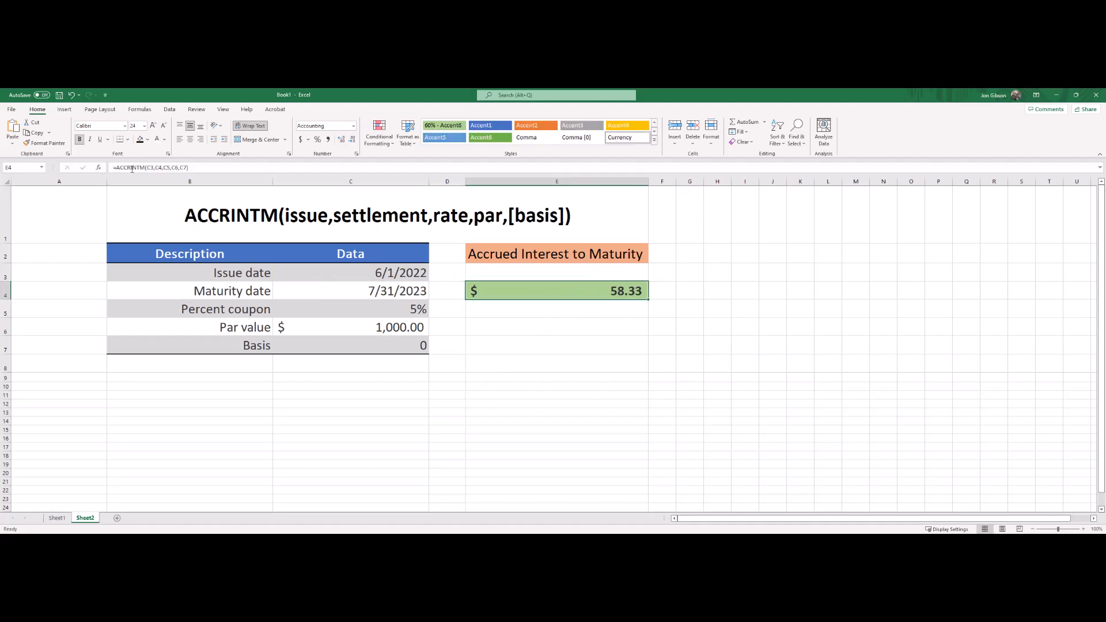
{"action": "left_click", "coordinate": [98, 167]}
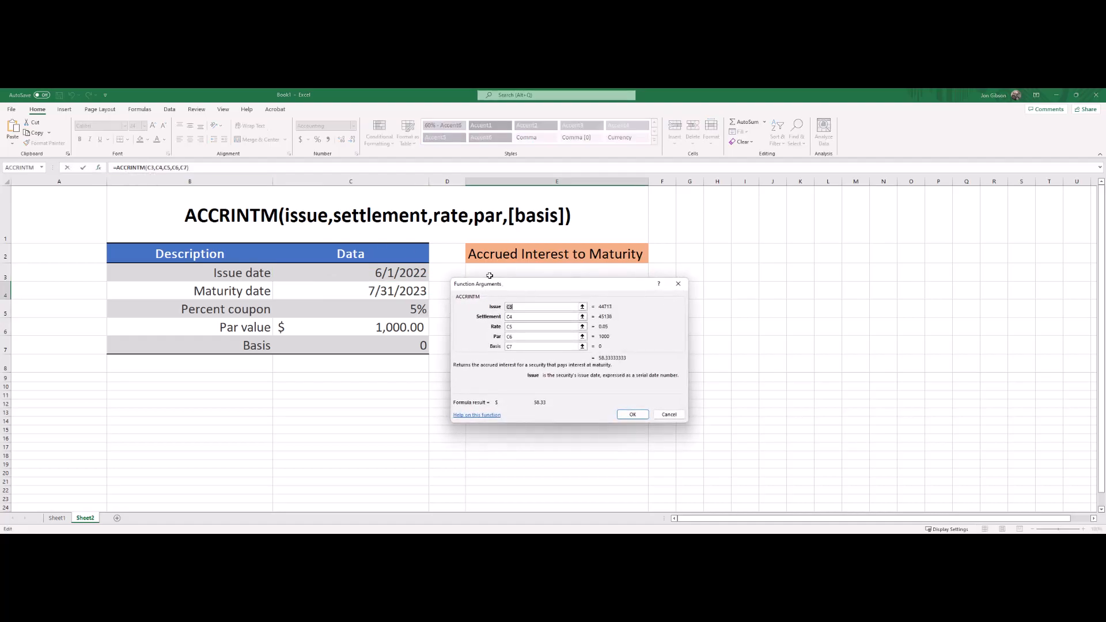
{"action": "left_click_drag", "start_coordinate": [544, 282], "coordinate": [555, 337]}
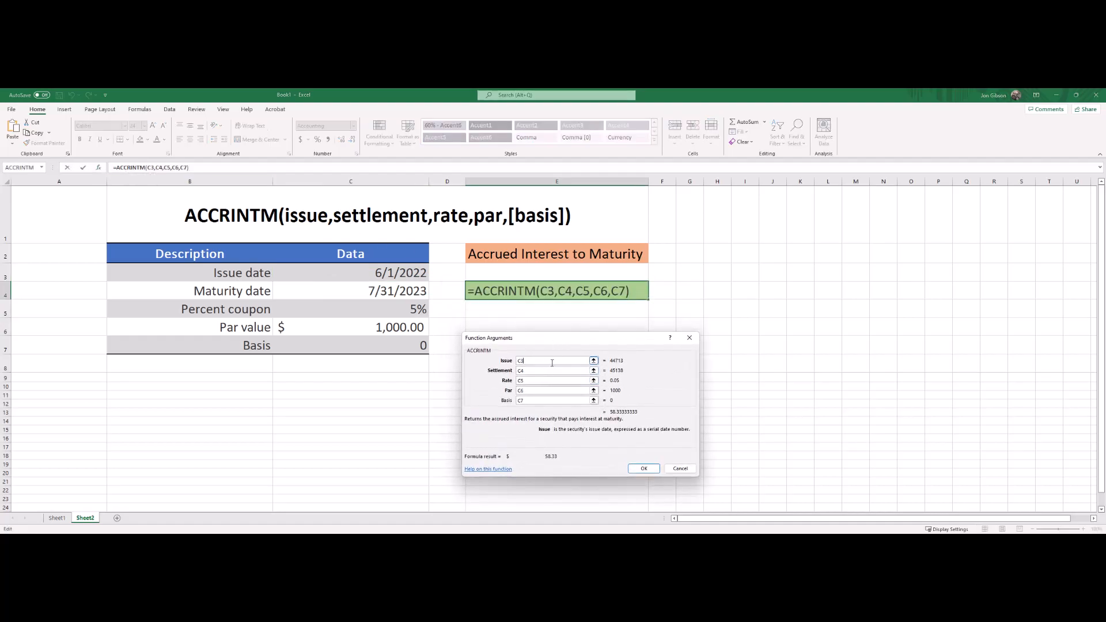
{"action": "type", "text": "DATE"}
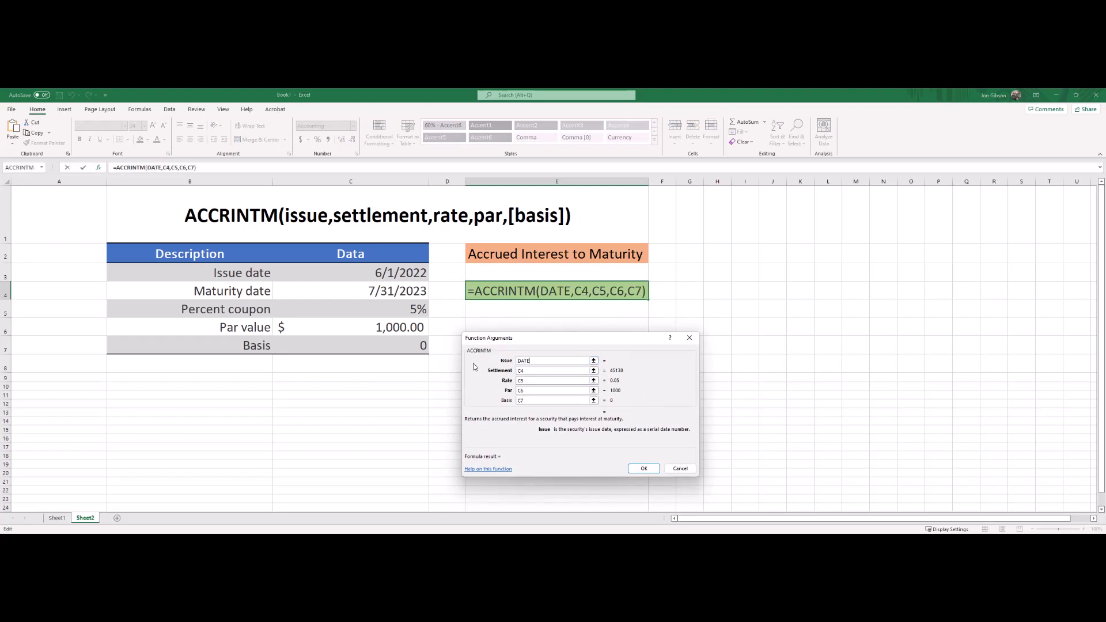
{"action": "type", "text": "(2022,"}
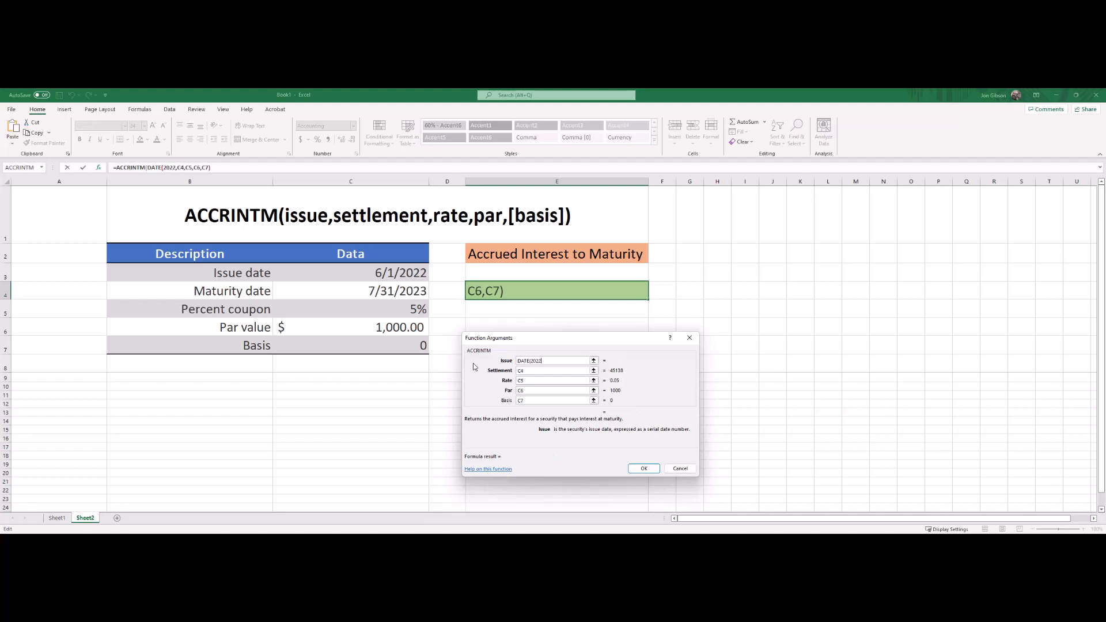
{"action": "type", "text": "06,01"}
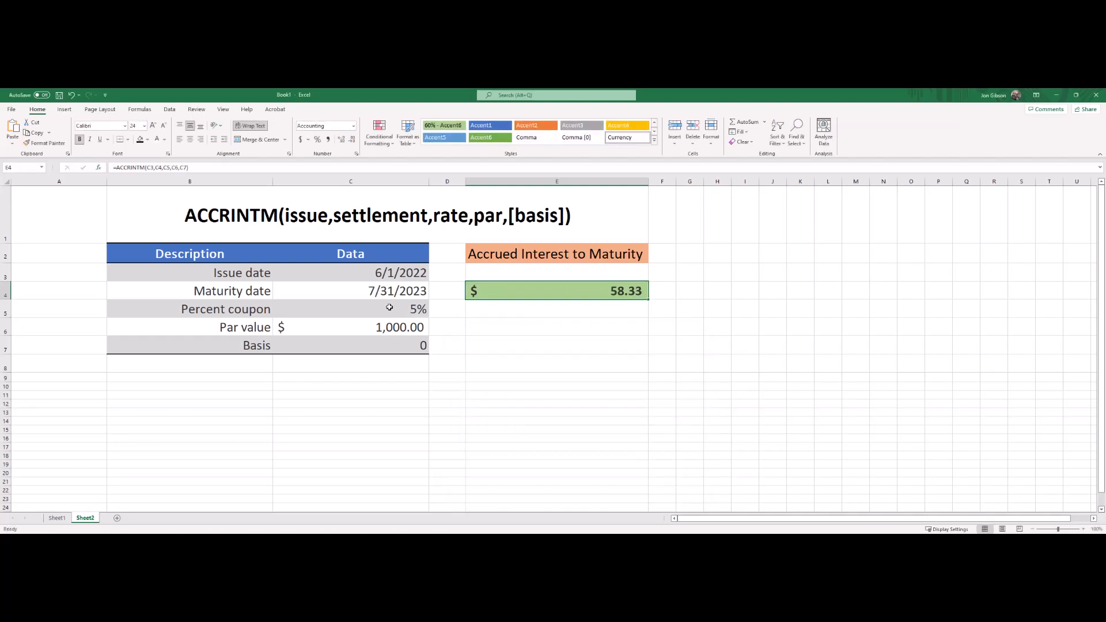
Try a percent coupon of 0% in C5 to test the formula, and undo the change
{"action": "left_click", "coordinate": [390, 307]}
{"action": "type", "text": "0"}
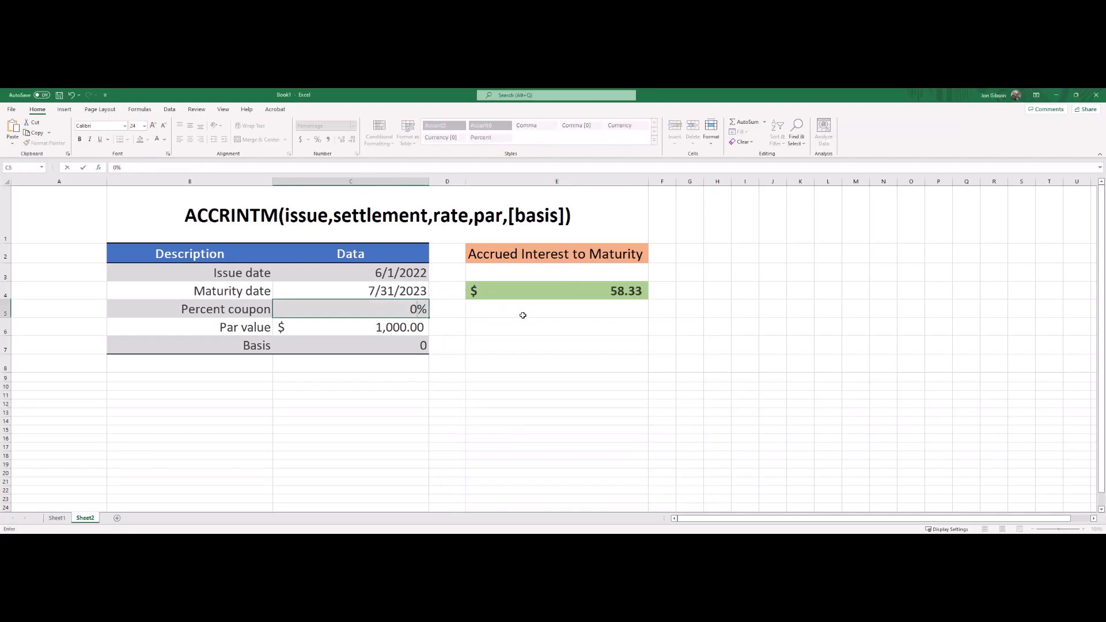
{"action": "key", "text": "Tab"}
{"action": "key", "text": "ctrl+z"}
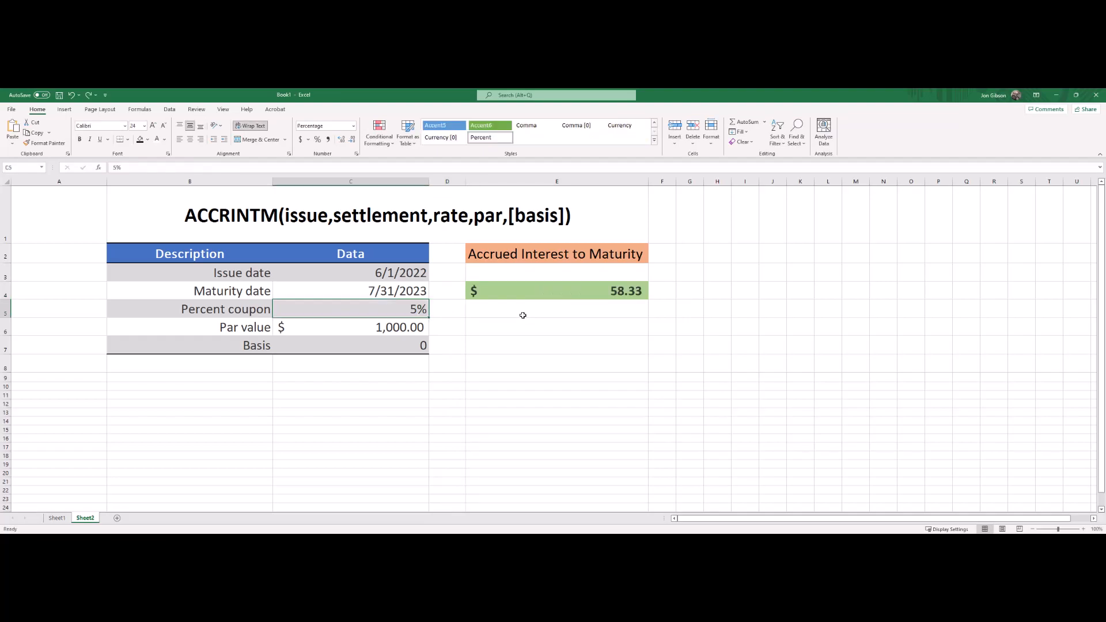
Try a par value of 0 in C6 to test the formula, and undo the change
{"action": "left_click", "coordinate": [395, 331]}
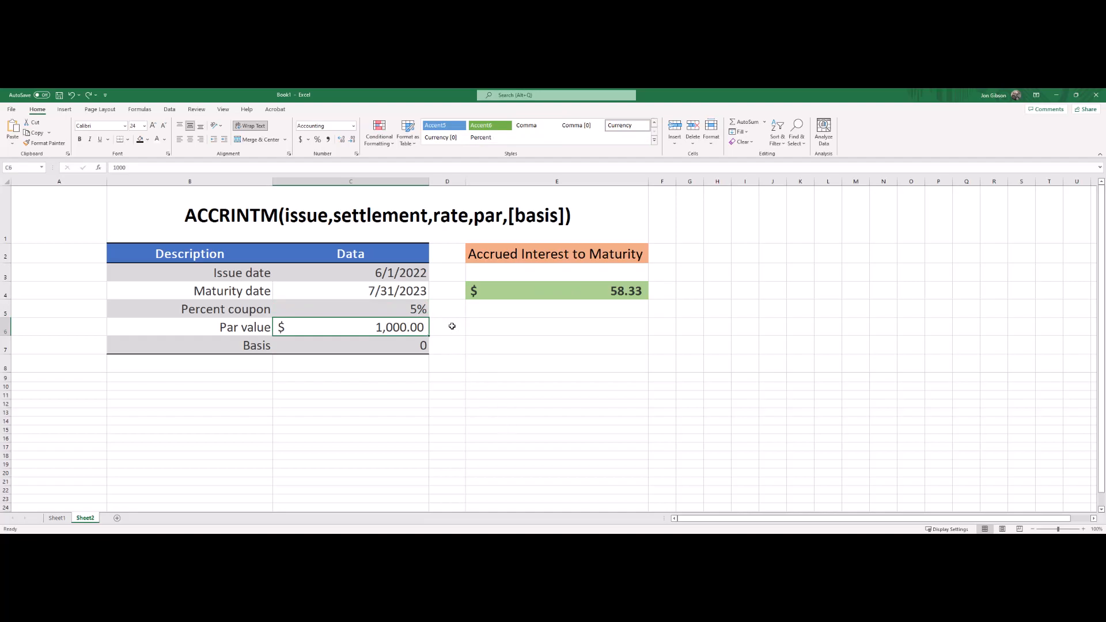
{"action": "type", "text": "0"}
{"action": "key", "text": "Return"}
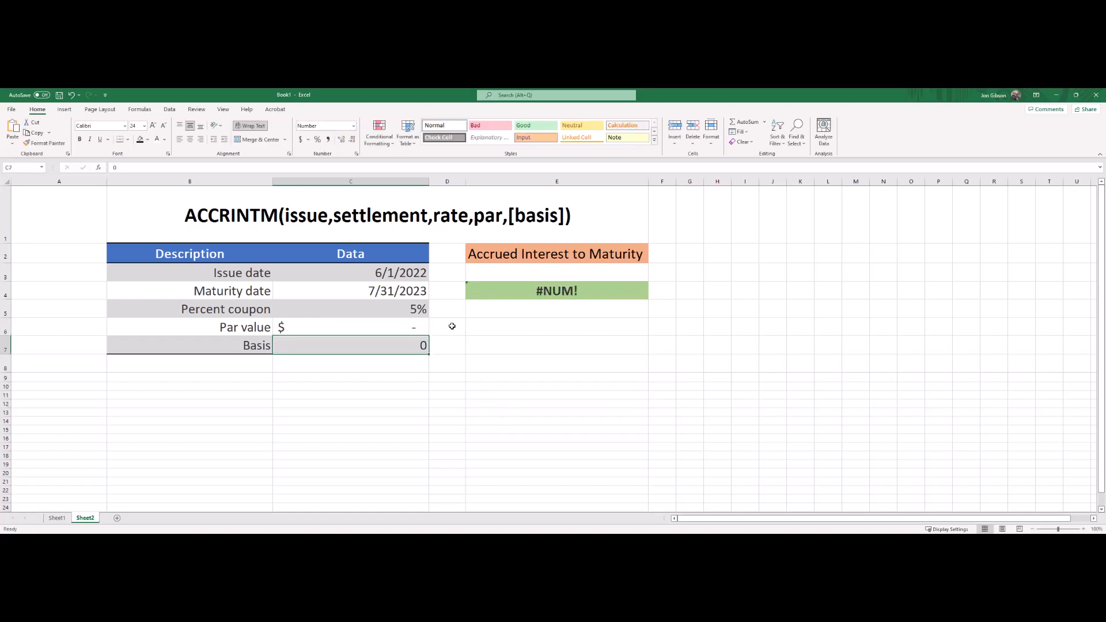
{"action": "key", "text": "ctrl+z"}
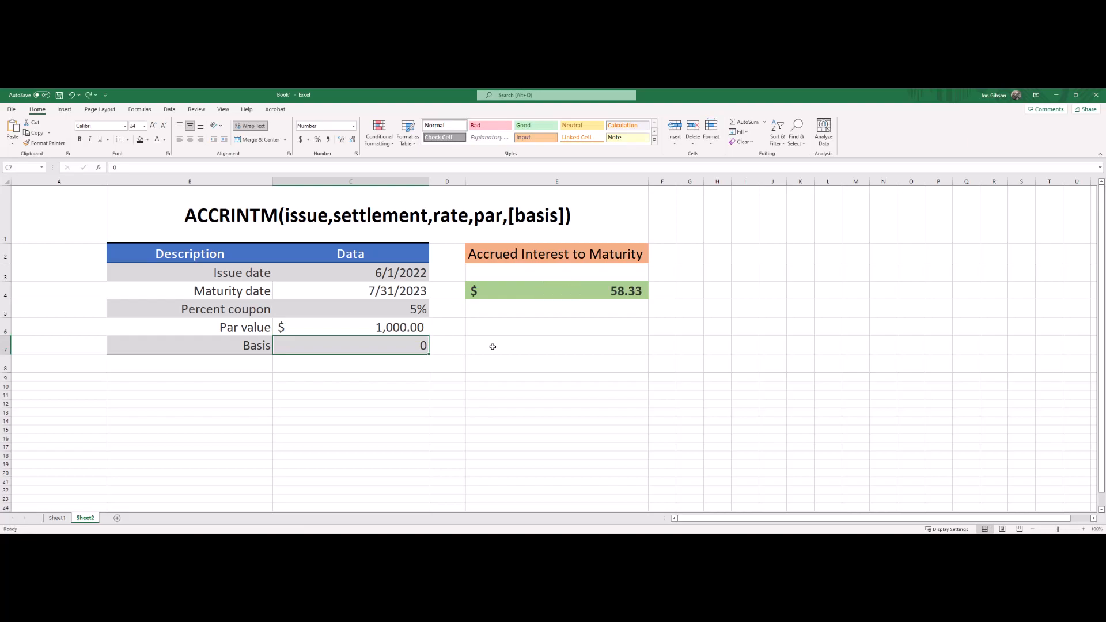
Try a basis of 5 in C7 to test the formula, and set the basis back to 0
{"action": "type", "text": "5"}
{"action": "key", "text": "Return"}
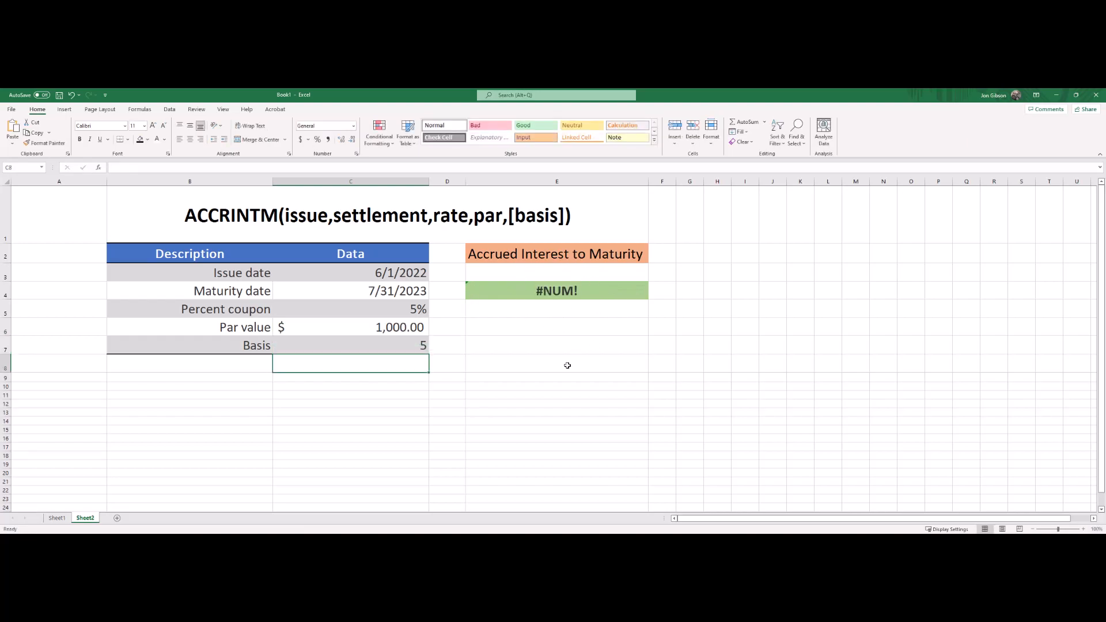
{"action": "left_click", "coordinate": [405, 349]}
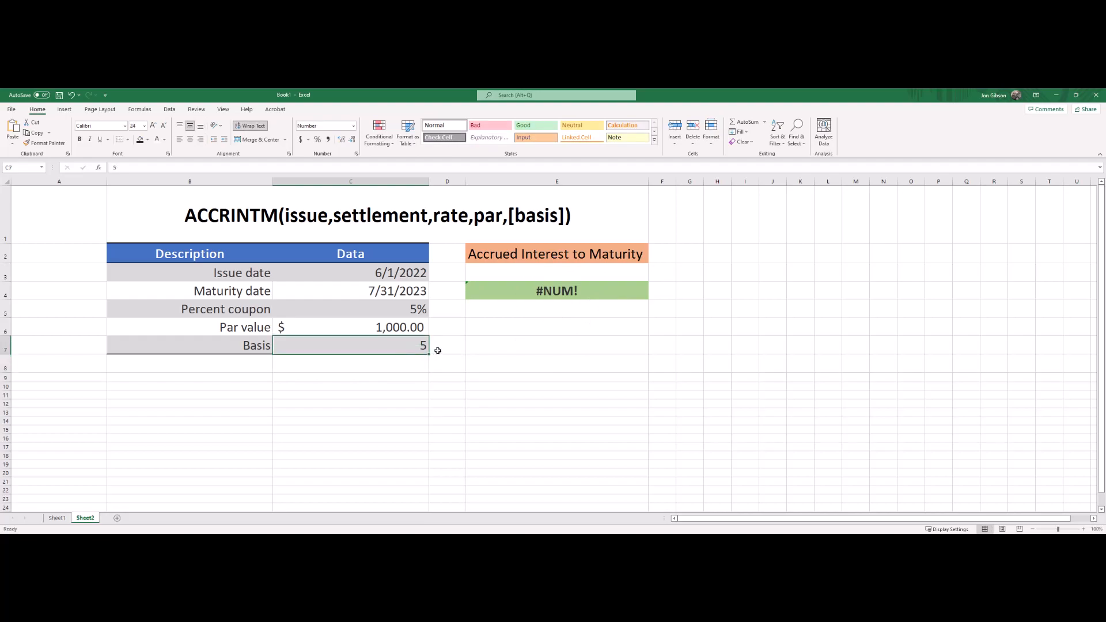
{"action": "type", "text": "0"}
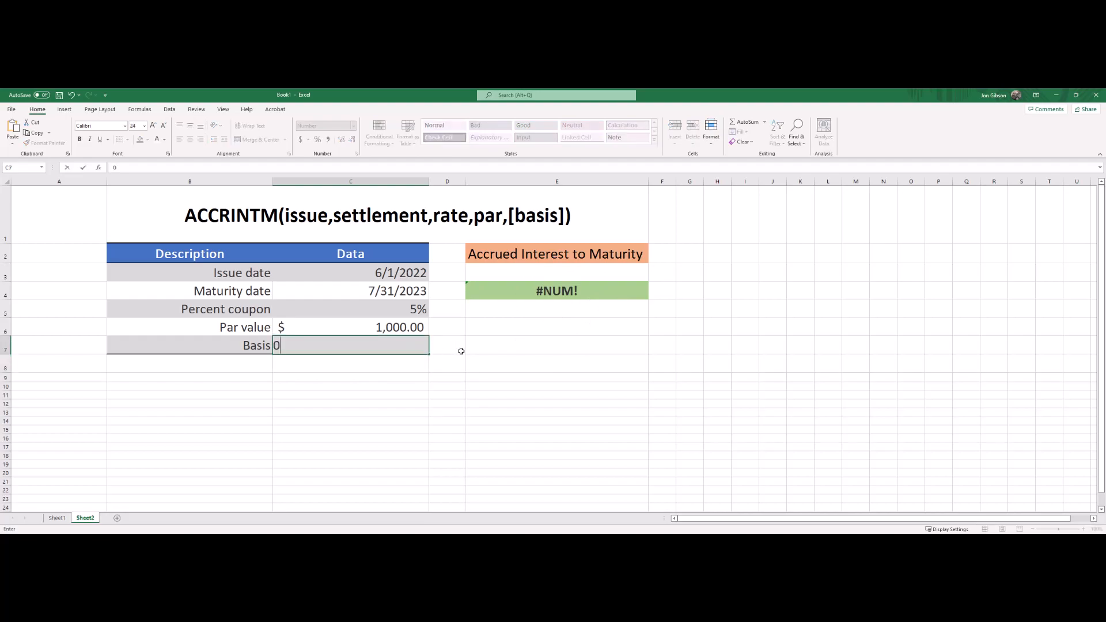
{"action": "left_click", "coordinate": [460, 351]}
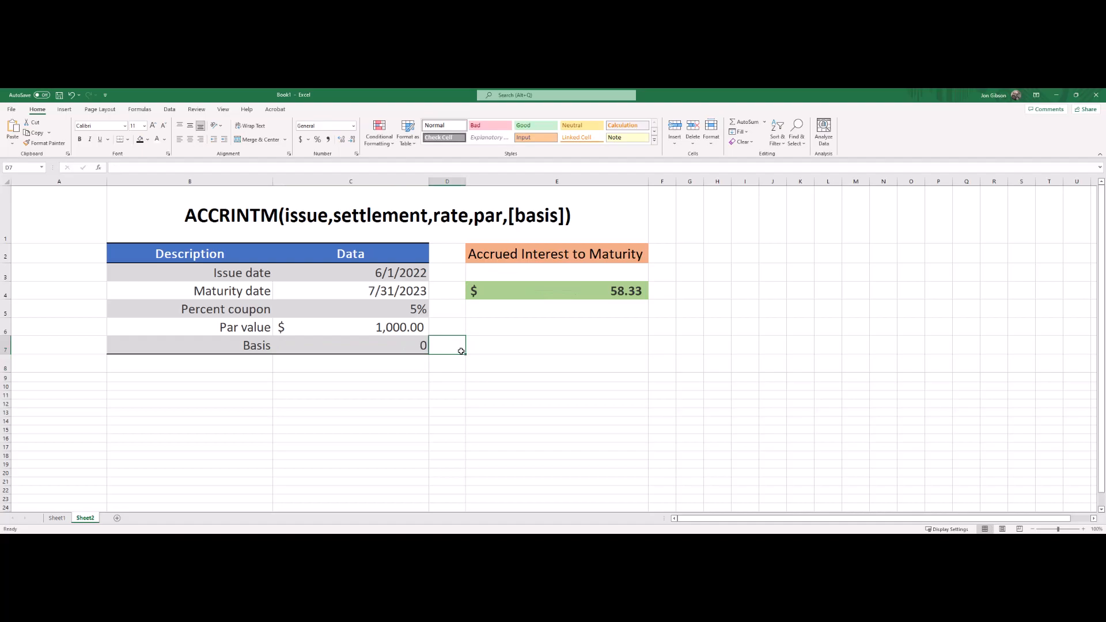